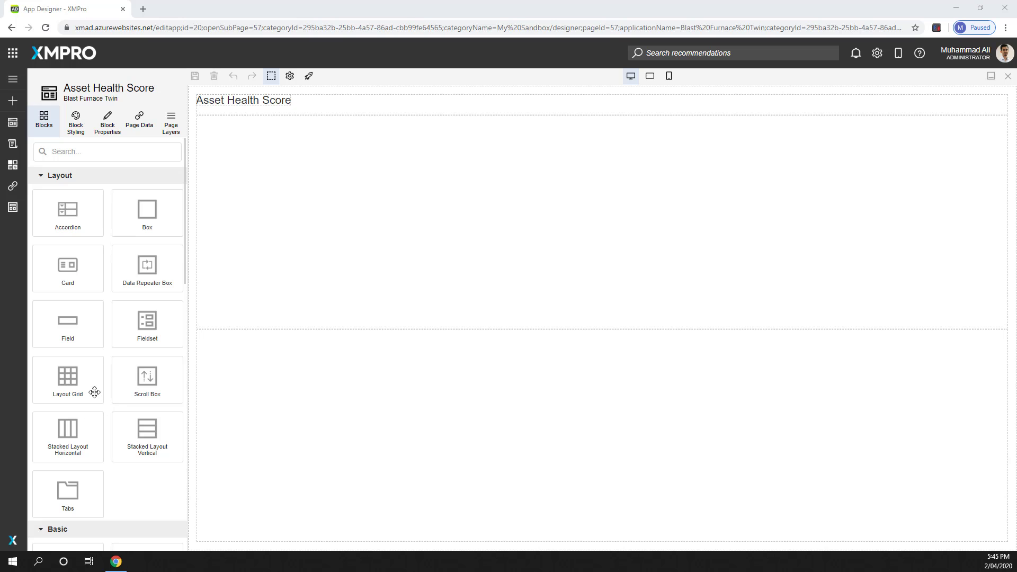
Add a Fieldset block to the upper box of the Asset Health Score page.
drag(129, 319, 389, 215)
right_click(388, 215)
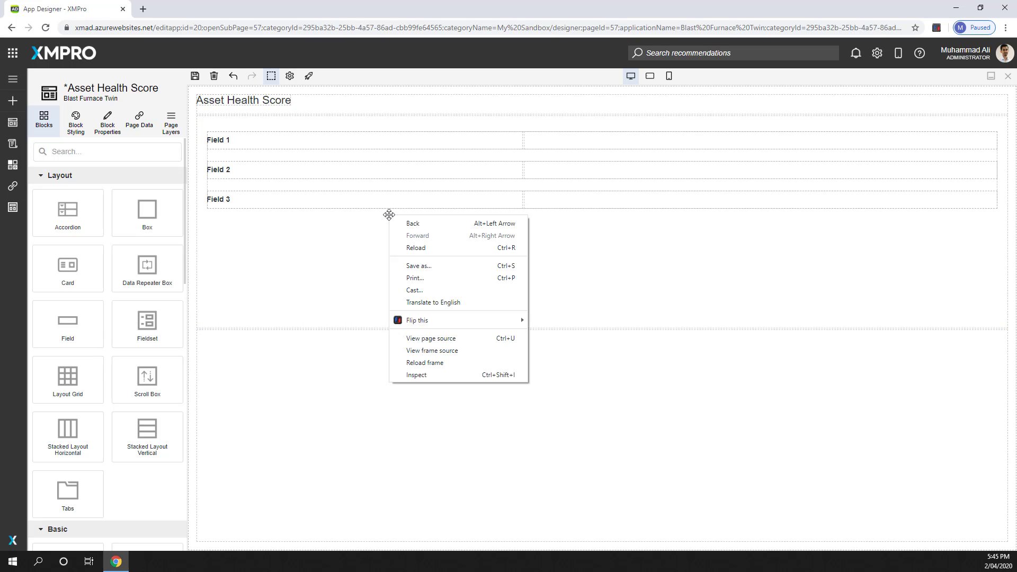
click(351, 234)
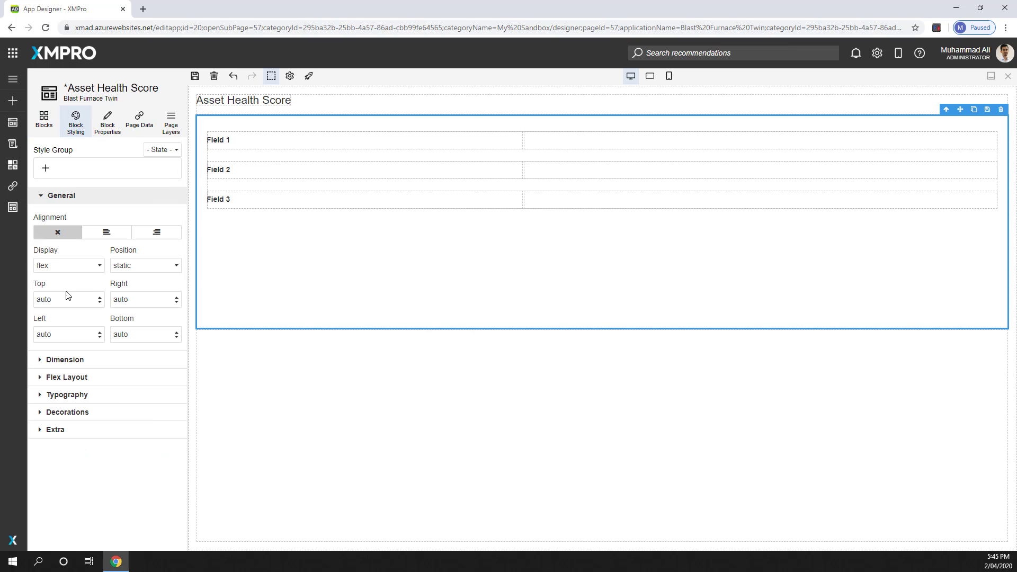
Place a Number Selector in Field 1 of the fieldset and save the page.
click(49, 120)
scroll(97, 389, down, 10)
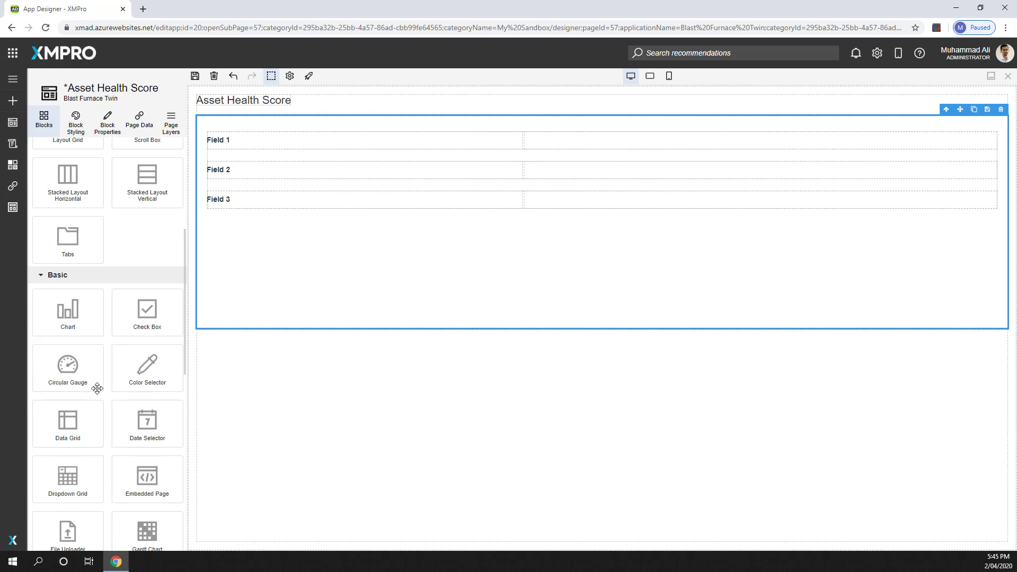
drag(91, 445, 676, 150)
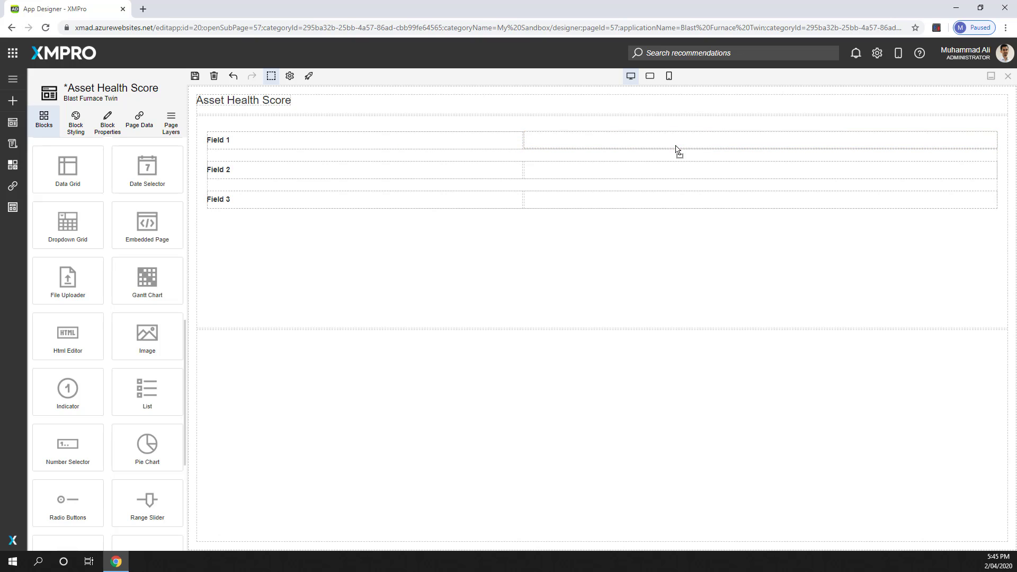
click(562, 161)
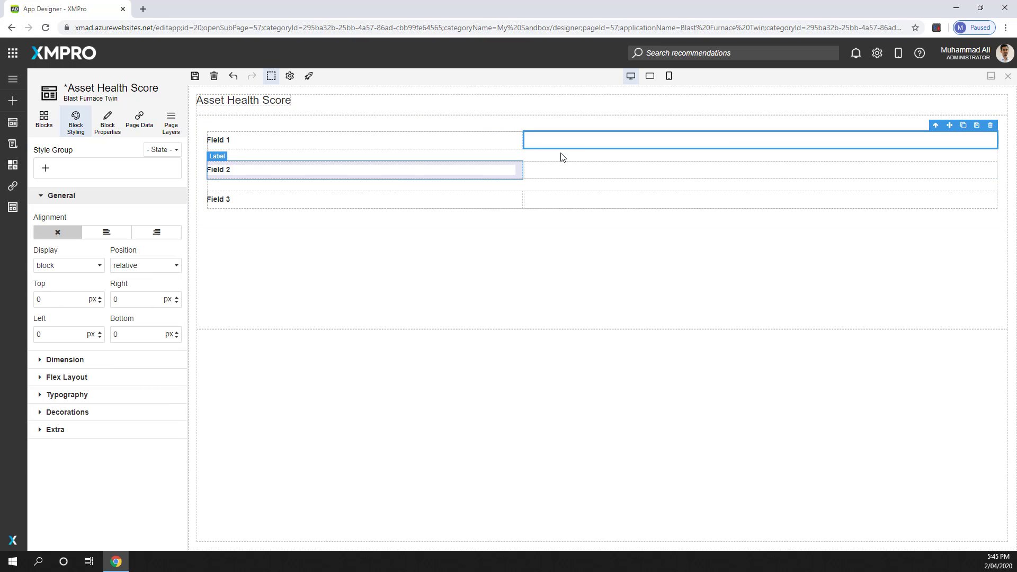
click(195, 76)
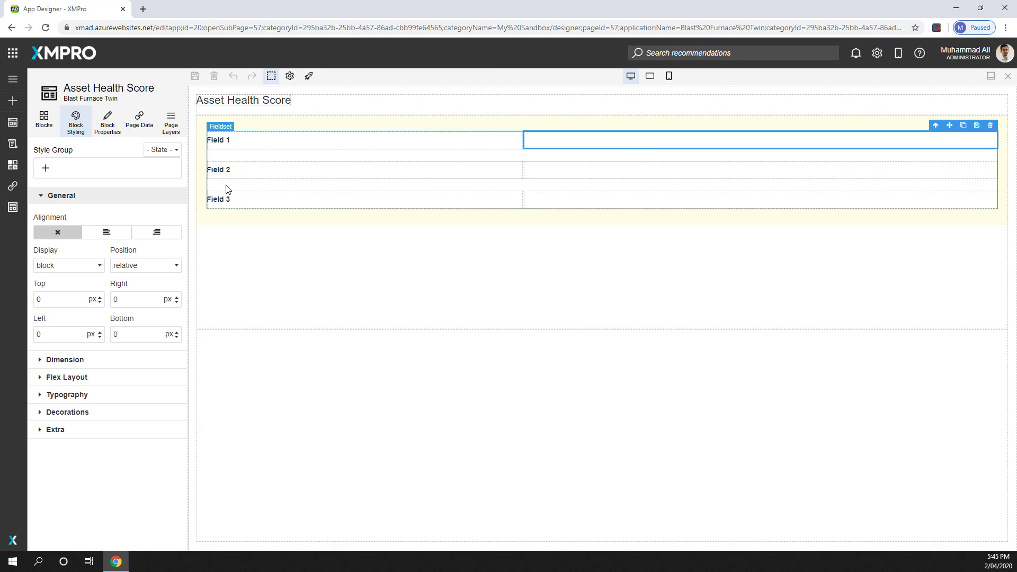
Review the appearance properties of Field 1's number selector, including the available styling modes.
click(107, 123)
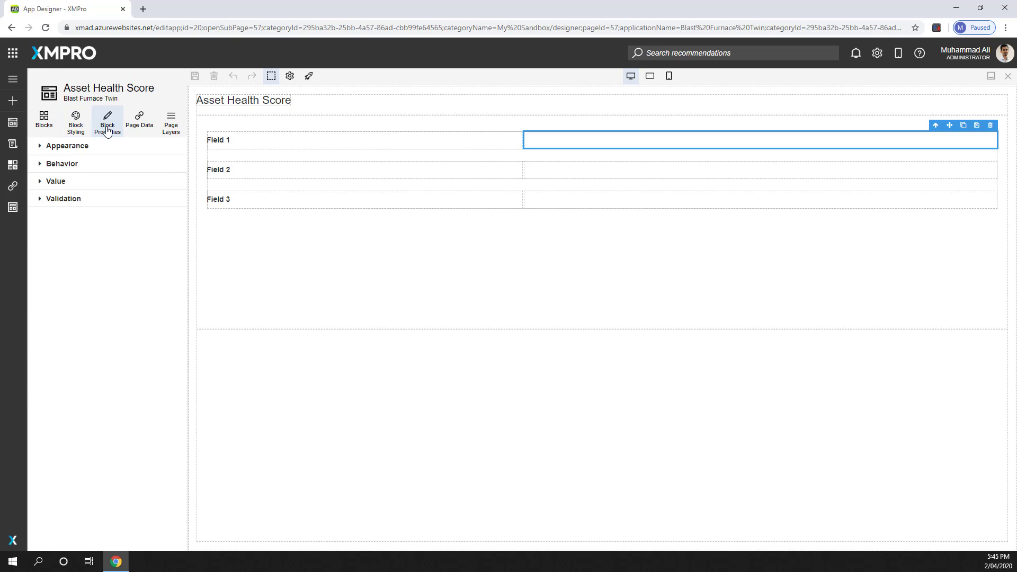
click(78, 151)
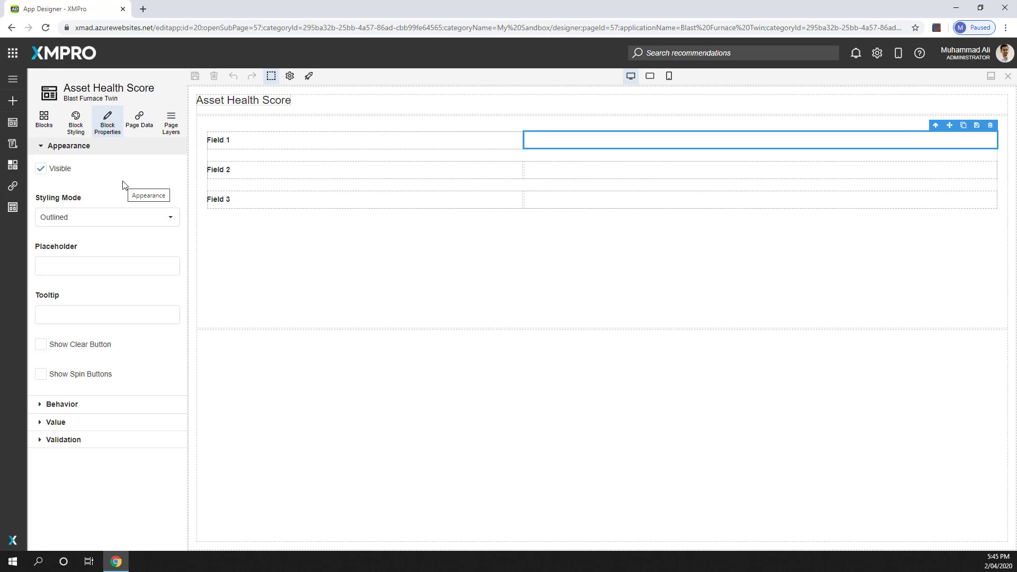
click(167, 217)
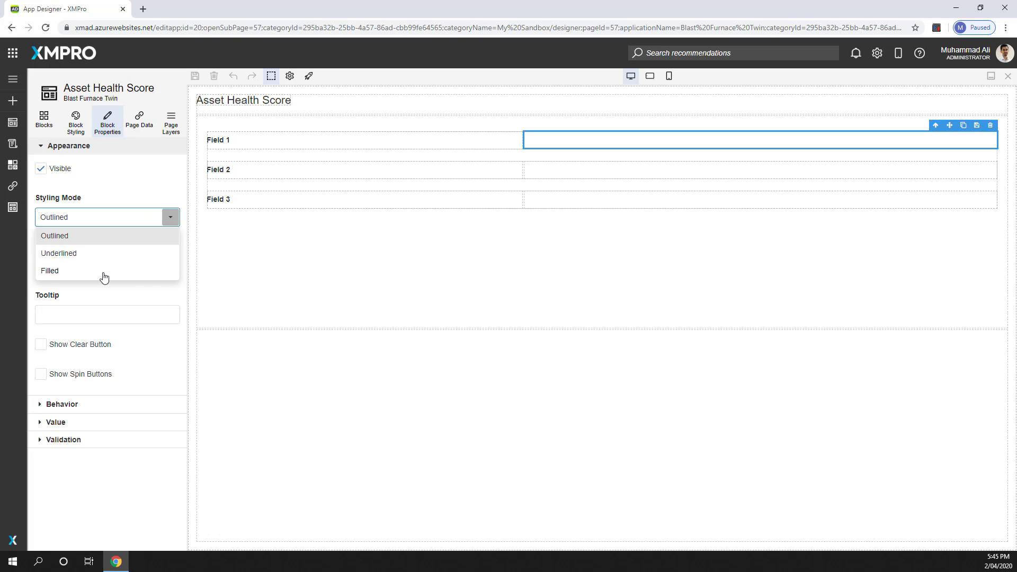
click(118, 212)
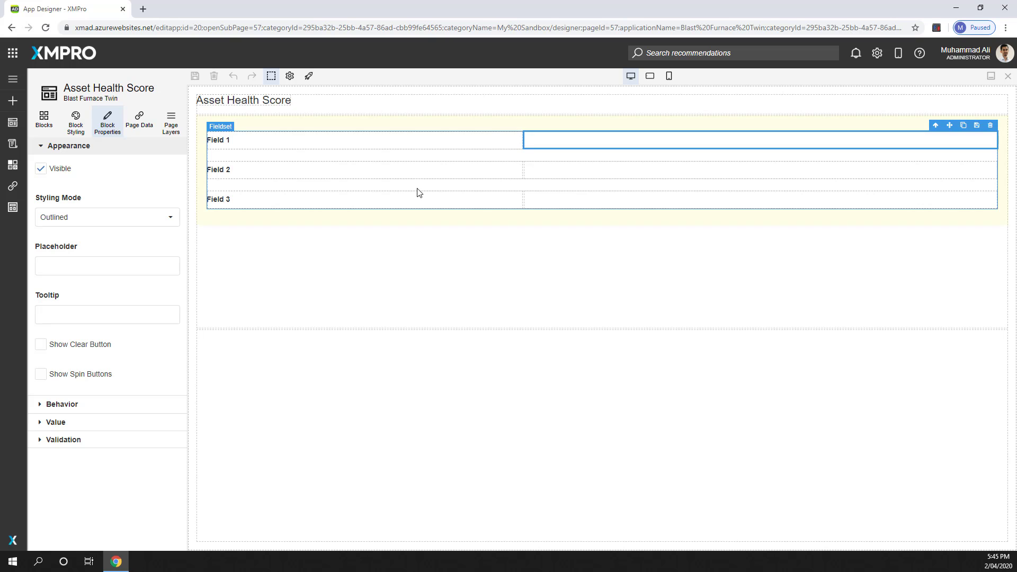
Place a Number Selector in Field 2 and another one in Field 3 of the fieldset.
click(44, 120)
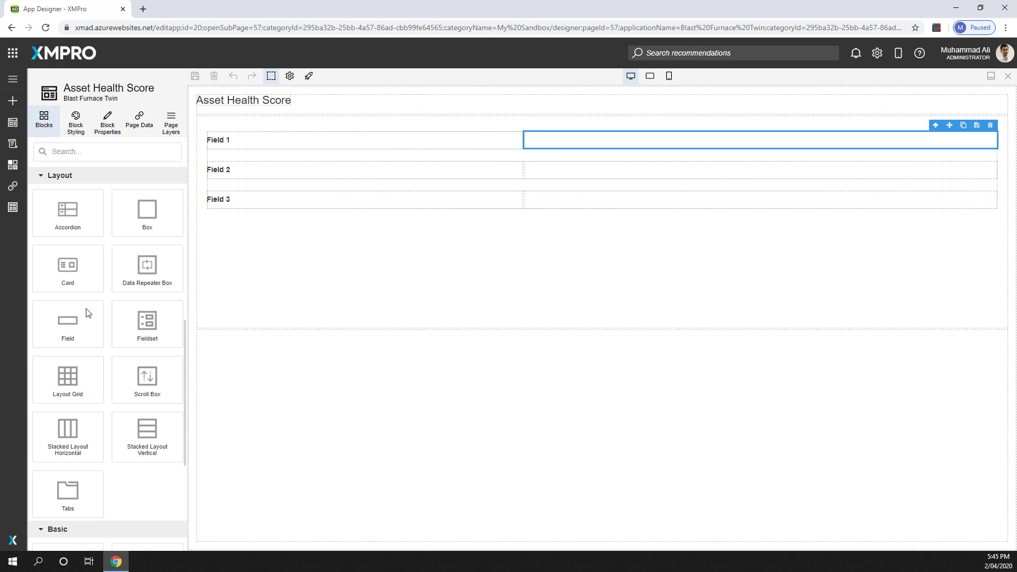
scroll(90, 323, down, 10)
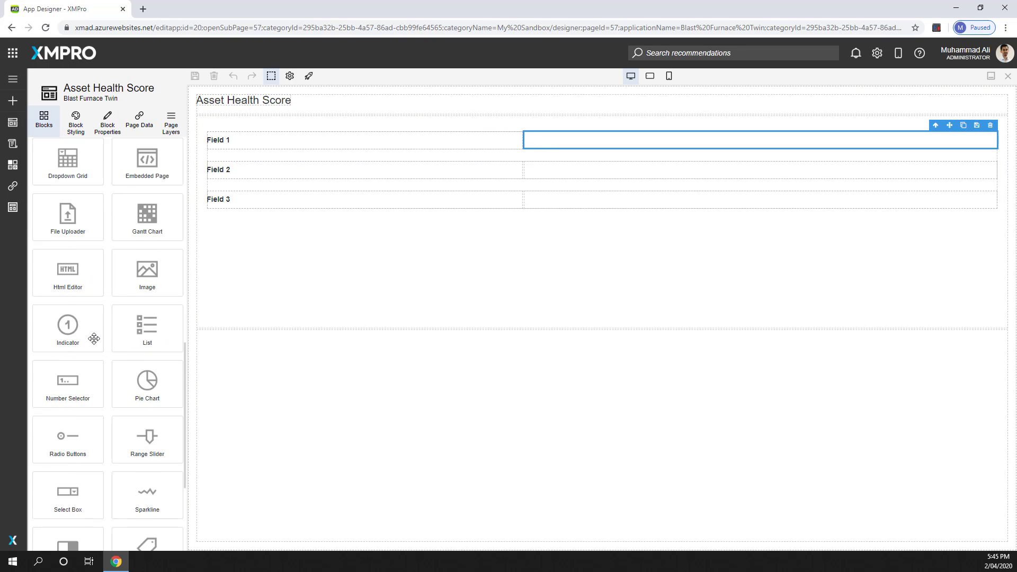
drag(64, 395, 669, 175)
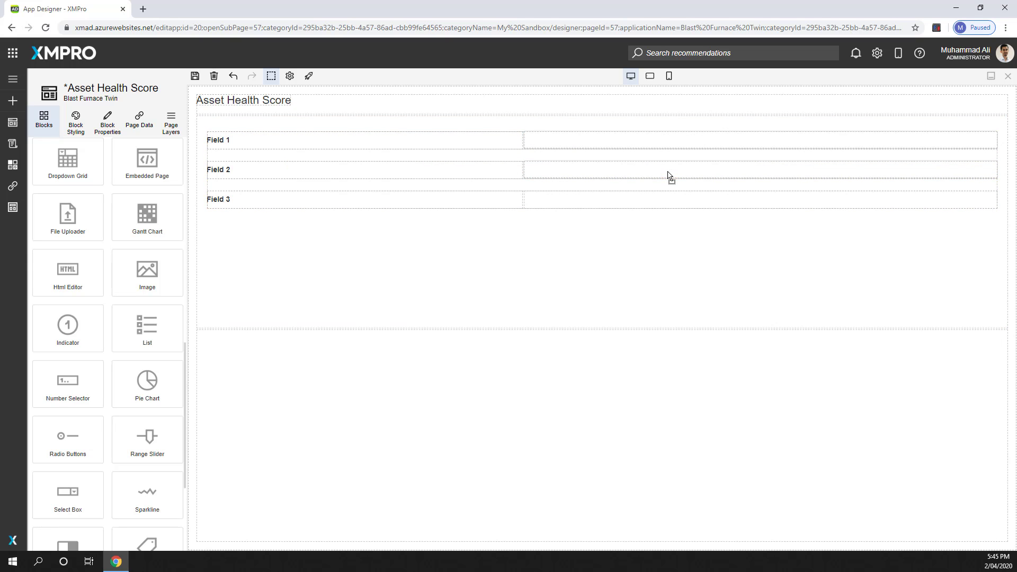
drag(76, 381, 623, 201)
Set the styling mode of Field 2's number selector to Underlined.
click(586, 166)
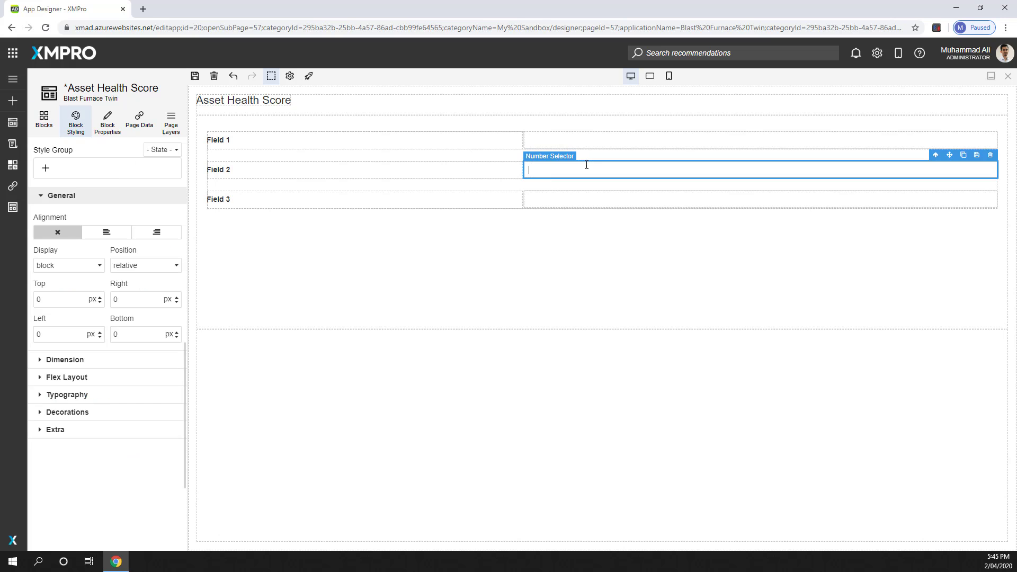
click(109, 121)
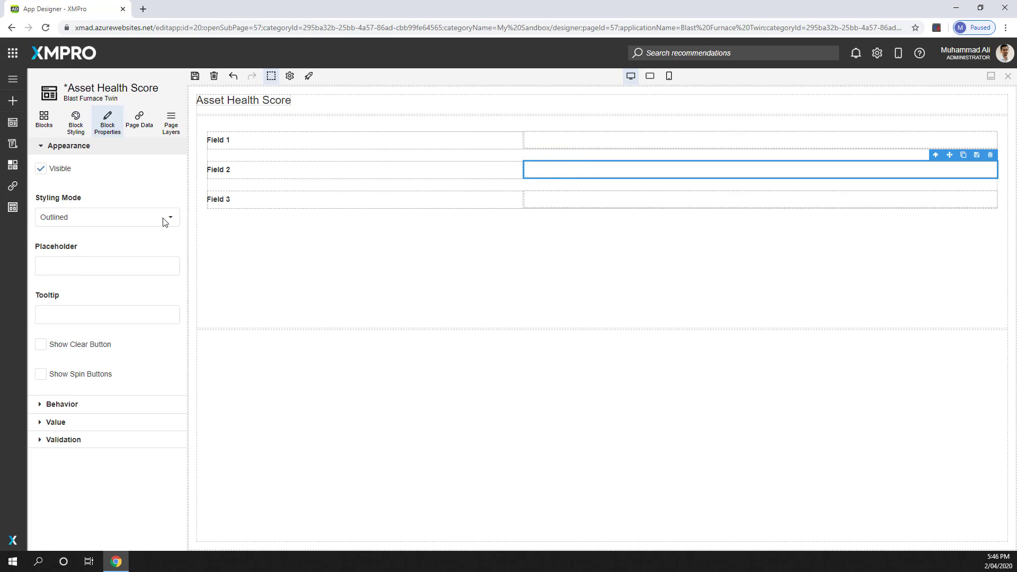
click(164, 221)
click(97, 258)
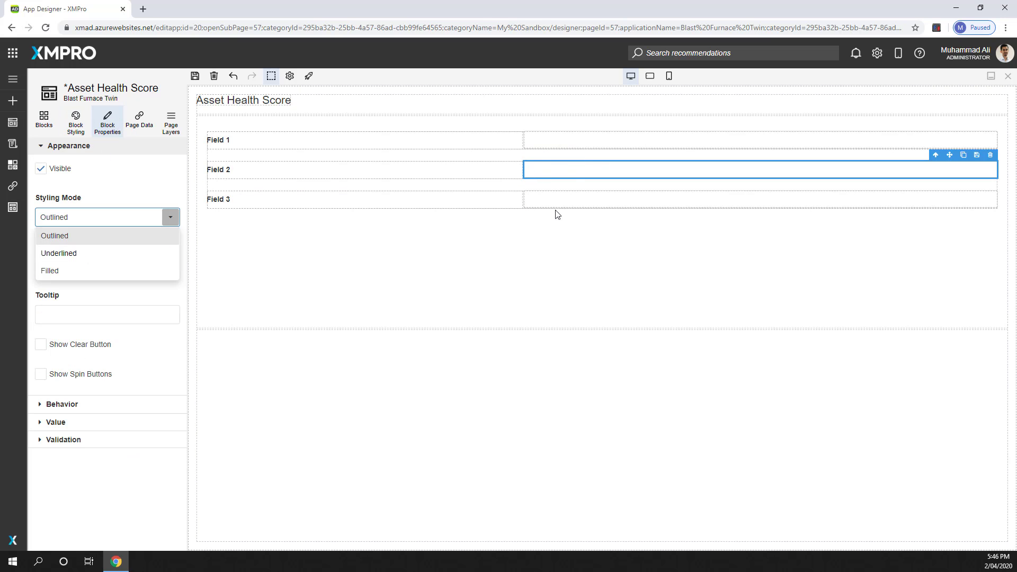
Set the styling mode of Field 3's number selector to Filled and hide the dashed block outlines on the canvas.
click(589, 202)
click(166, 219)
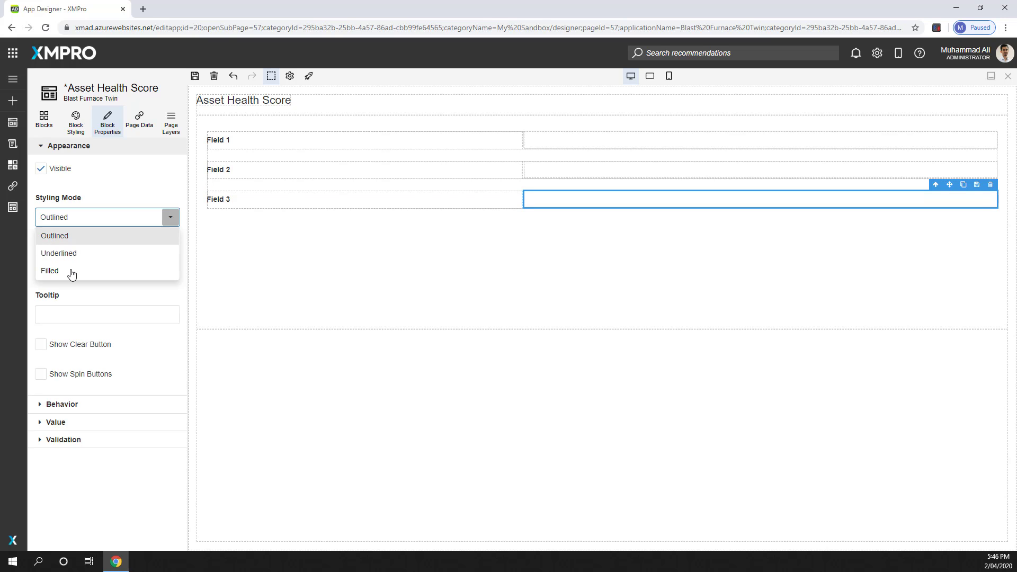
click(72, 272)
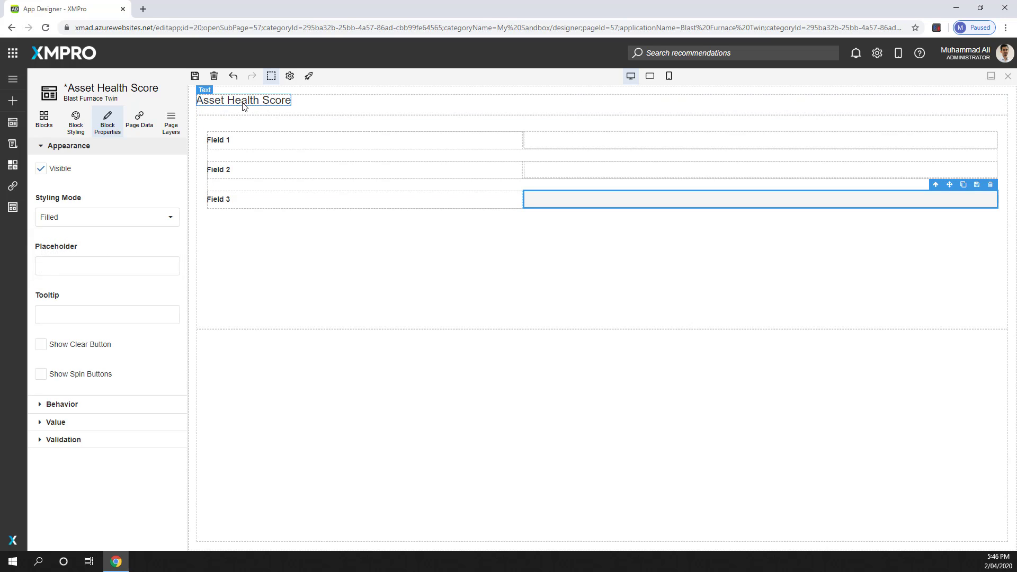
click(271, 76)
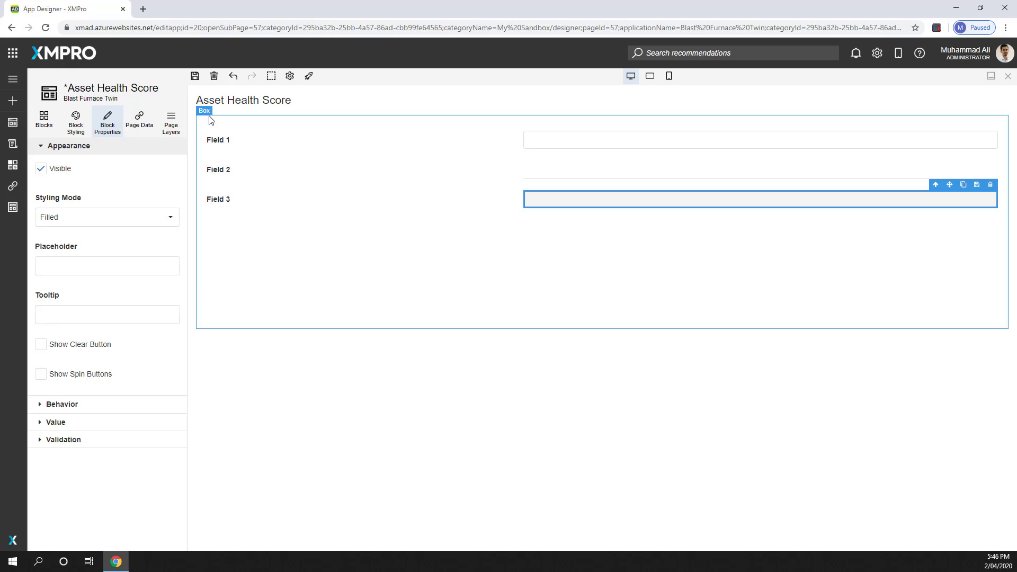
click(192, 94)
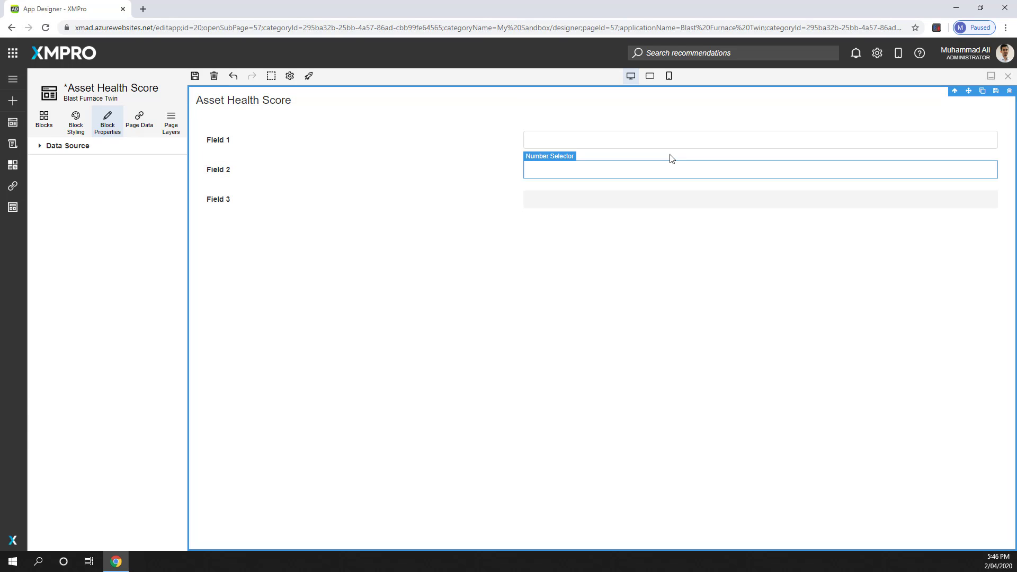
Set the placeholder of Field 1's number selector to "Put flow rate here...".
click(609, 144)
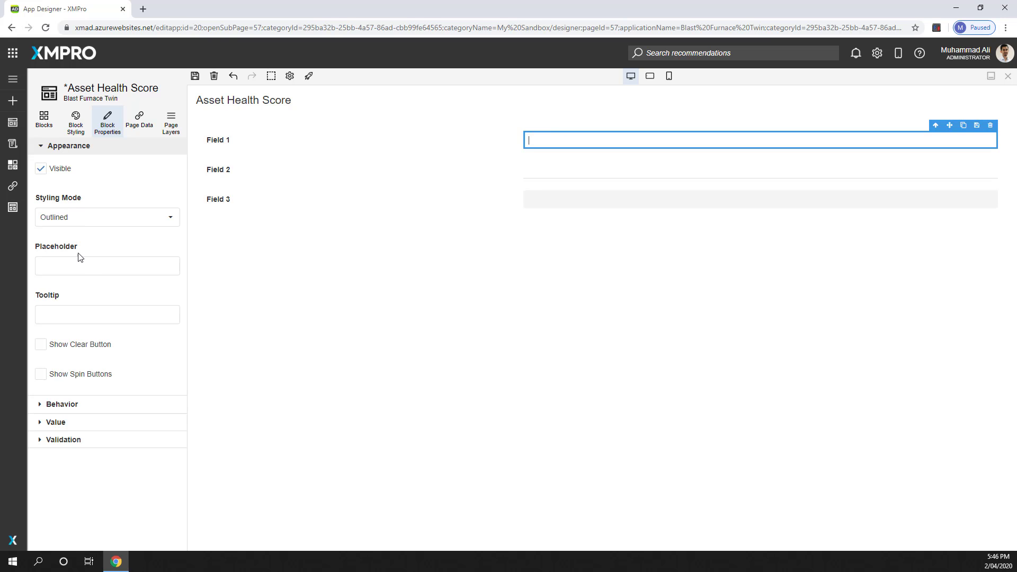
click(83, 265)
text(Put flow rate here...)
click(90, 286)
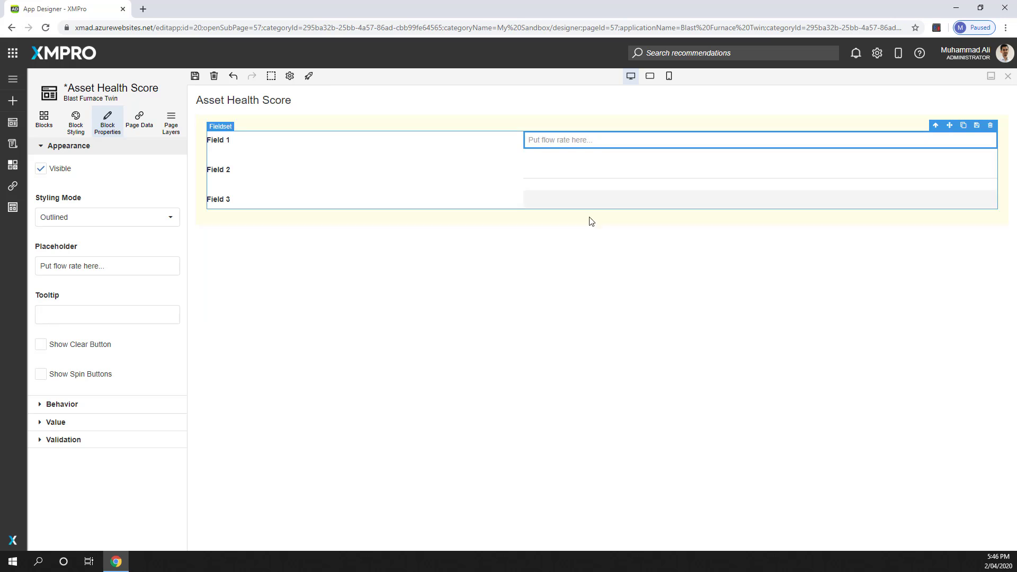
click(130, 320)
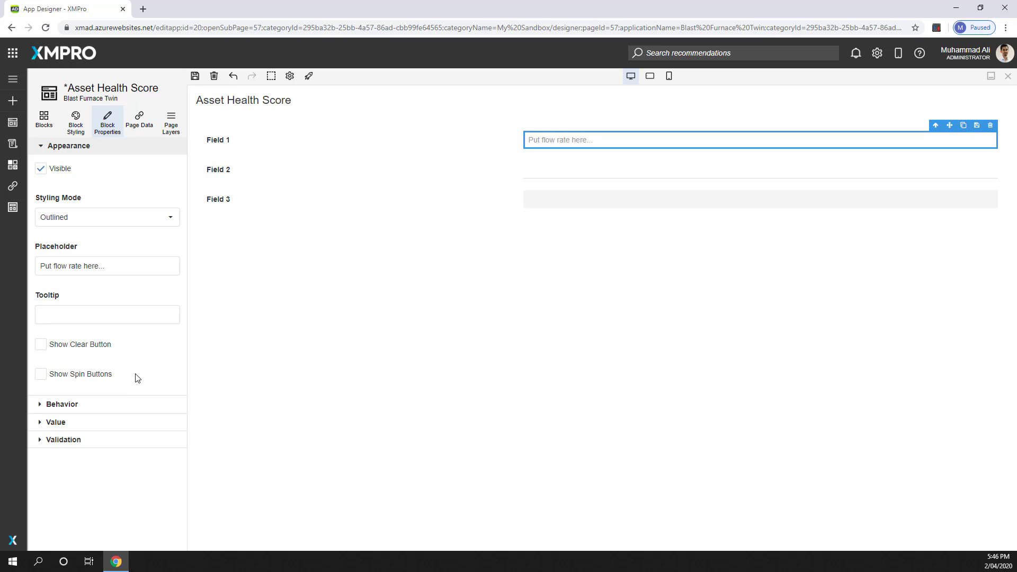
Enable the clear button and the spin buttons for Field 1's number selector.
click(40, 344)
click(41, 375)
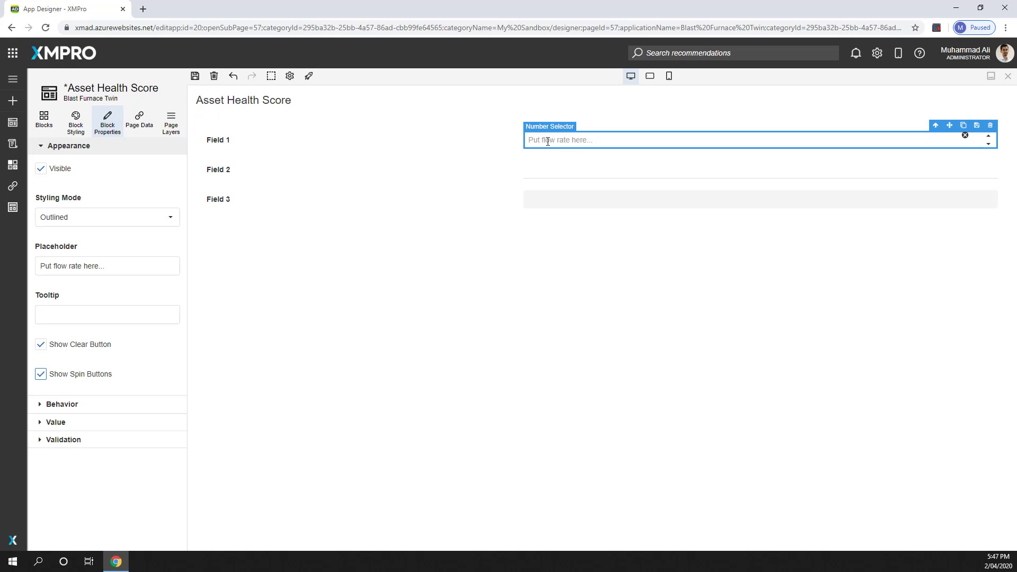
click(49, 151)
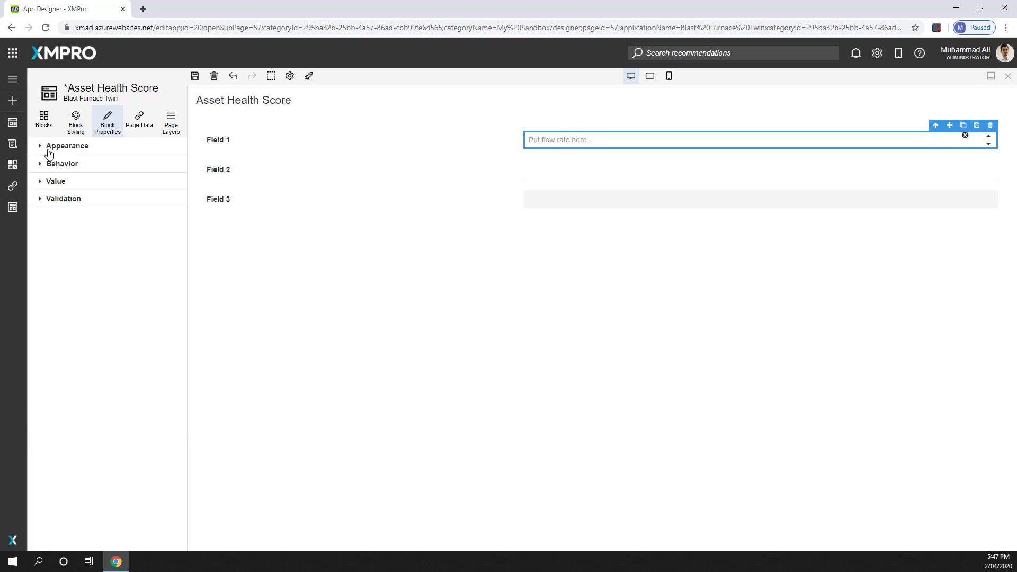
Limit Field 1's number selector to a maximum of 100 and a minimum of 0.
click(55, 167)
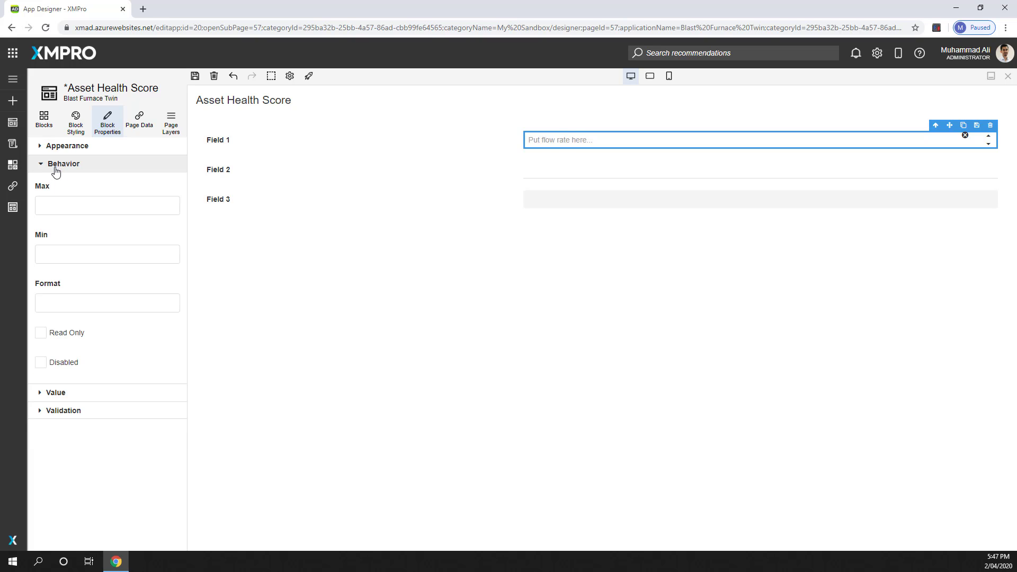
click(69, 206)
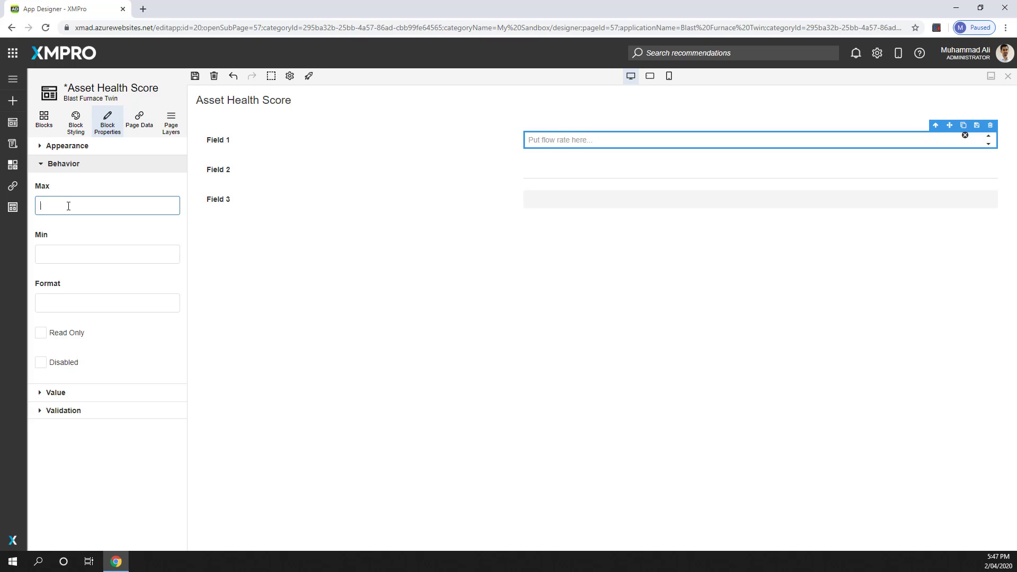
text(100)
click(72, 255)
text(0)
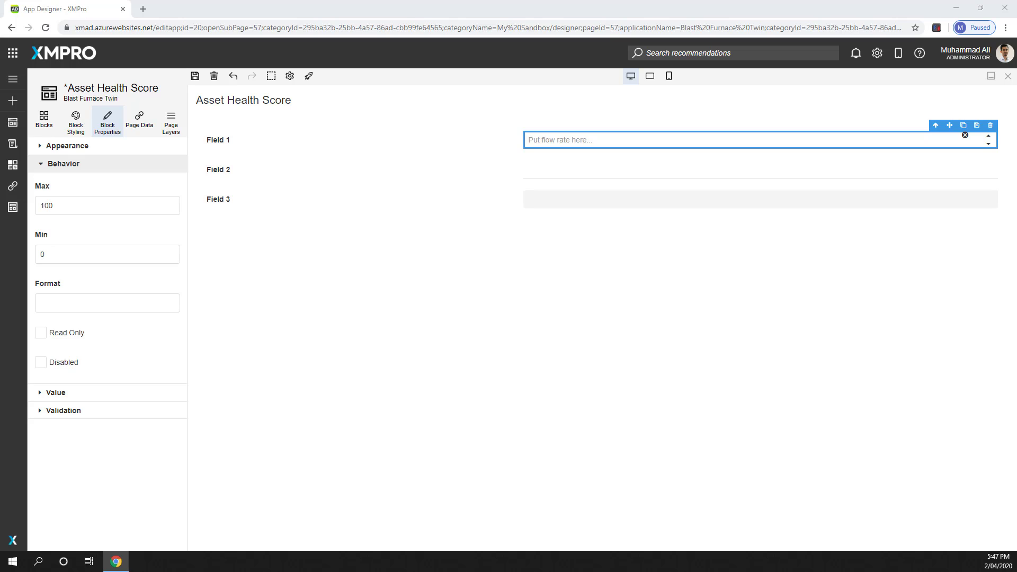
Set the number format of Field 1's number selector to #0%.
click(104, 303)
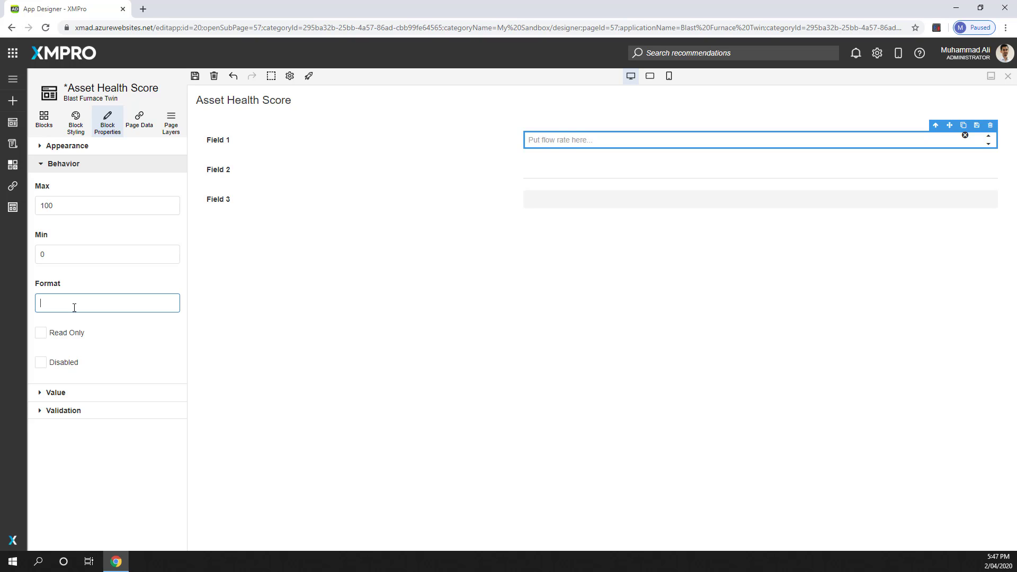
text(#0)
text(%)
click(85, 284)
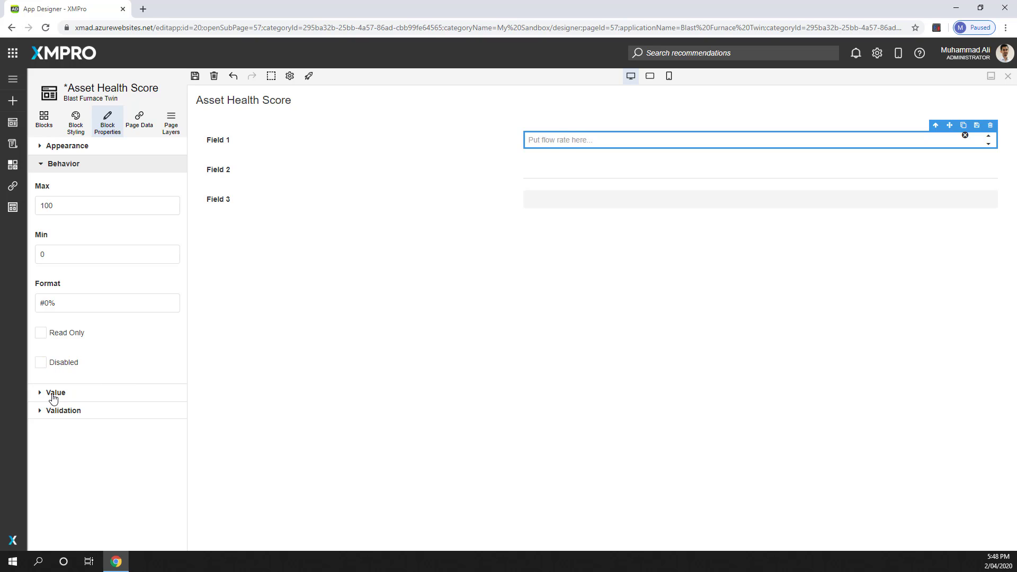
Give Field 1's number selector a fixed value of 0.15.
click(55, 393)
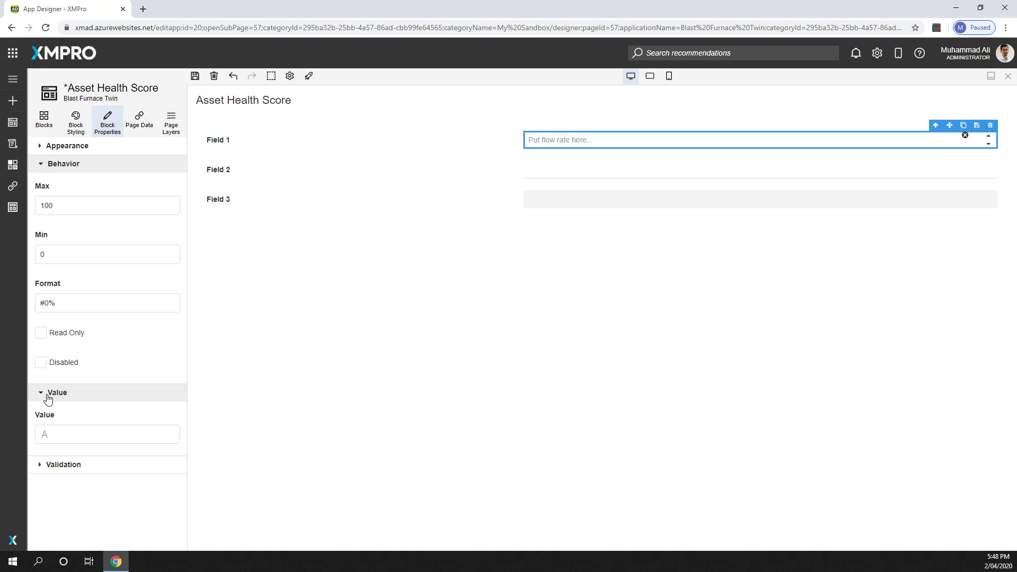
click(90, 437)
text(0.15)
click(109, 419)
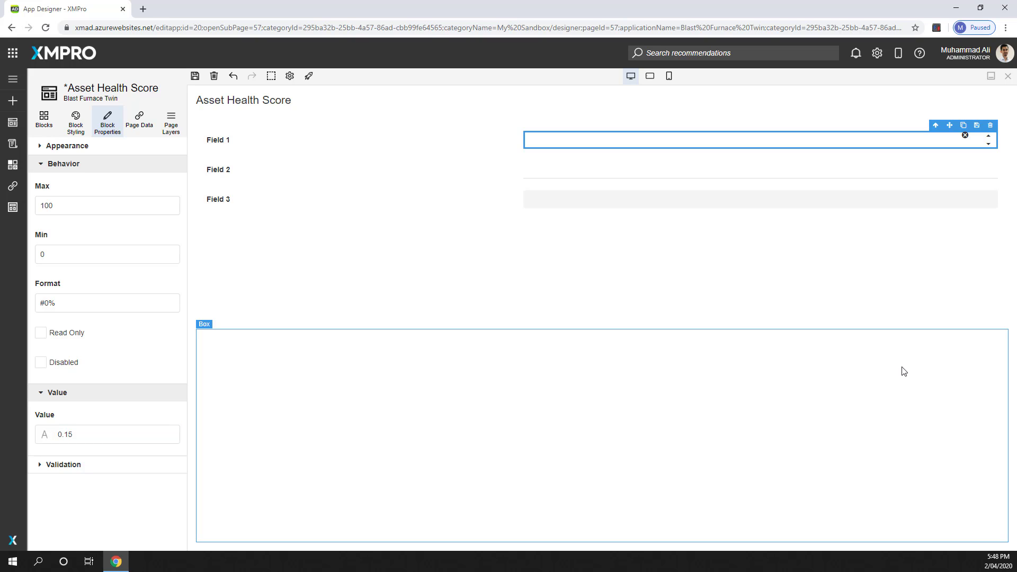
Switch the value of Field 1's number selector to a data-bound selection and check which data fields are available.
click(44, 436)
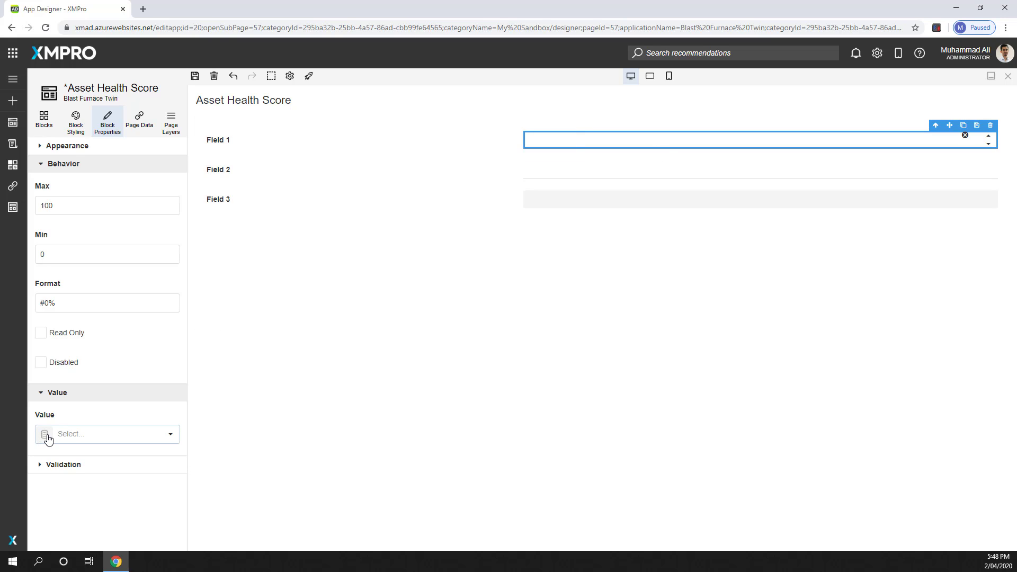
click(170, 435)
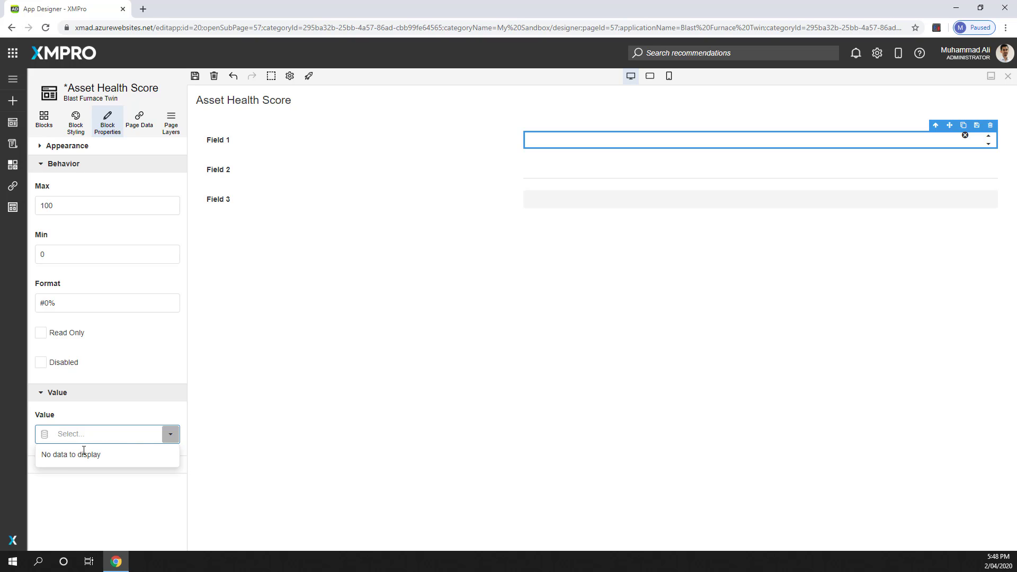
click(71, 435)
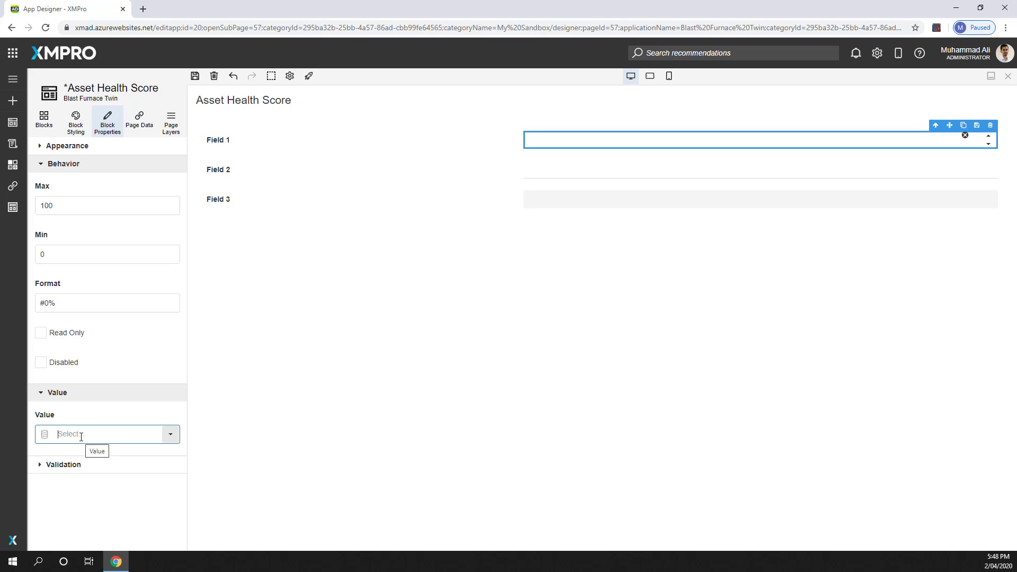
Switch the value of Field 1's number selector back to its fixed entry.
click(44, 435)
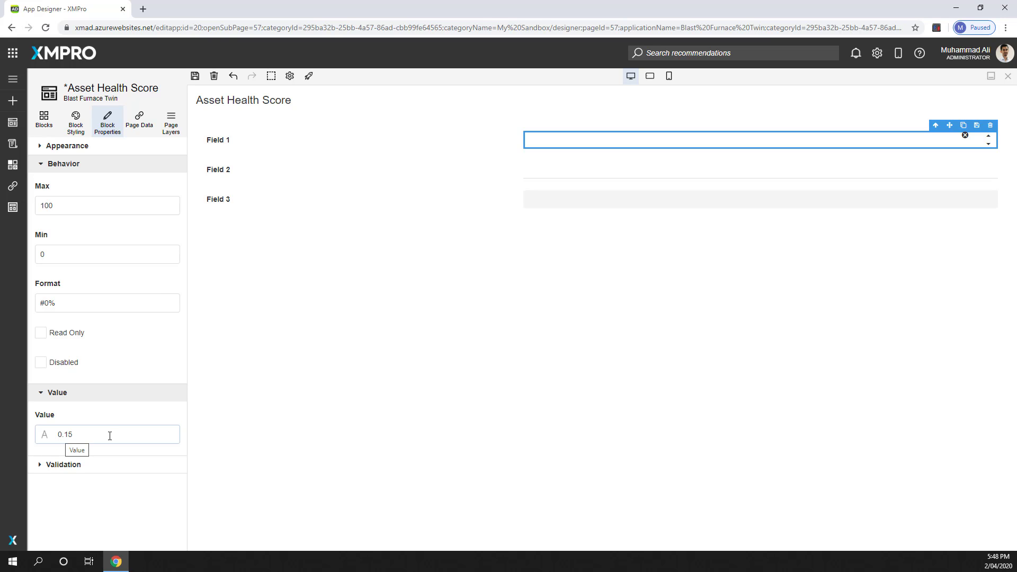
Set the number format of Field 2's number selector to $ #,##0.##.
click(613, 176)
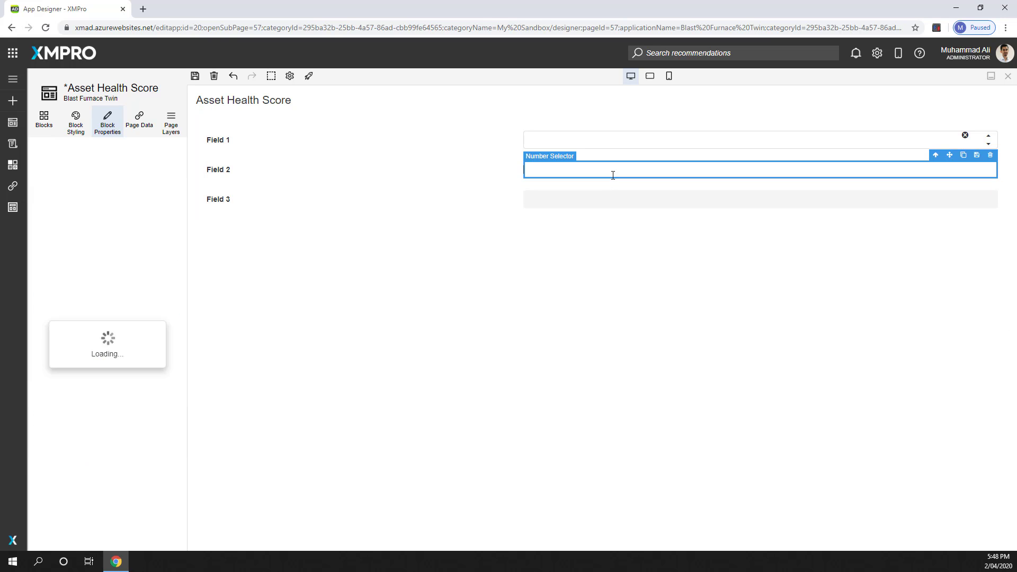
click(69, 303)
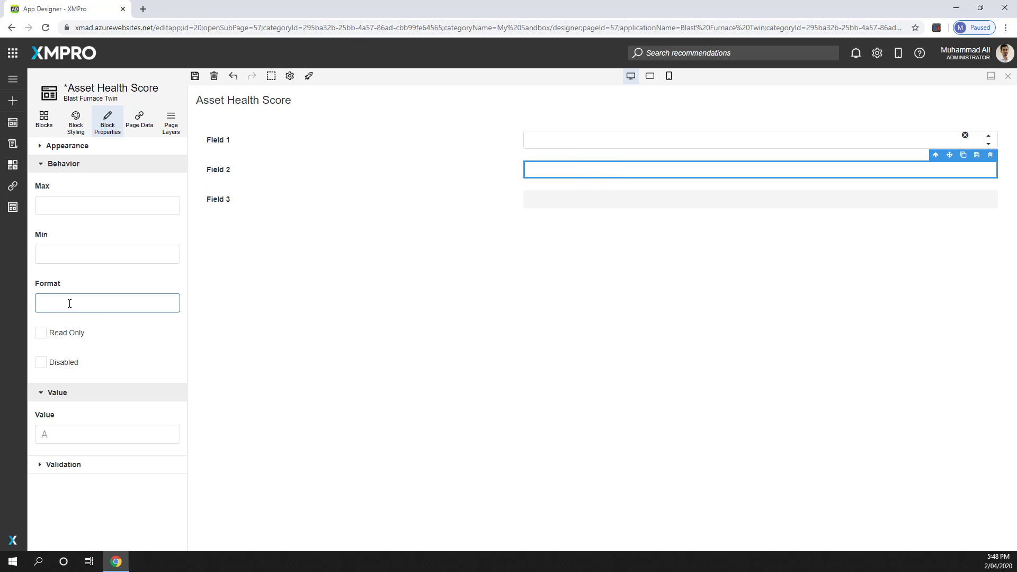
text($)
text( #)
text(33)
key(BackSpace)
key(BackSpace)
drag(69, 302, 75, 302)
click(71, 303)
Set the number format of Field 3's number selector to #0.## kg and save the page.
click(592, 200)
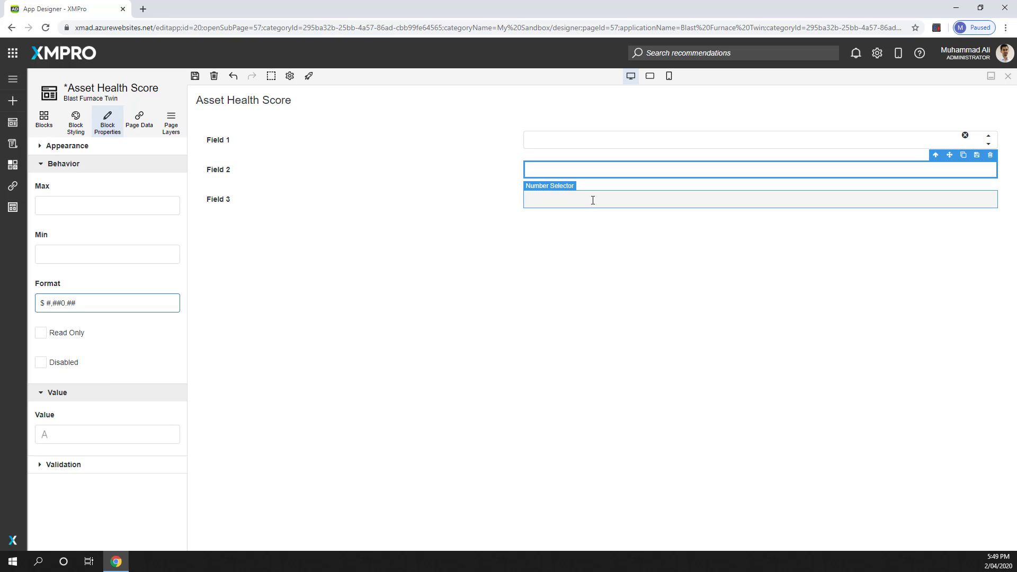
click(83, 305)
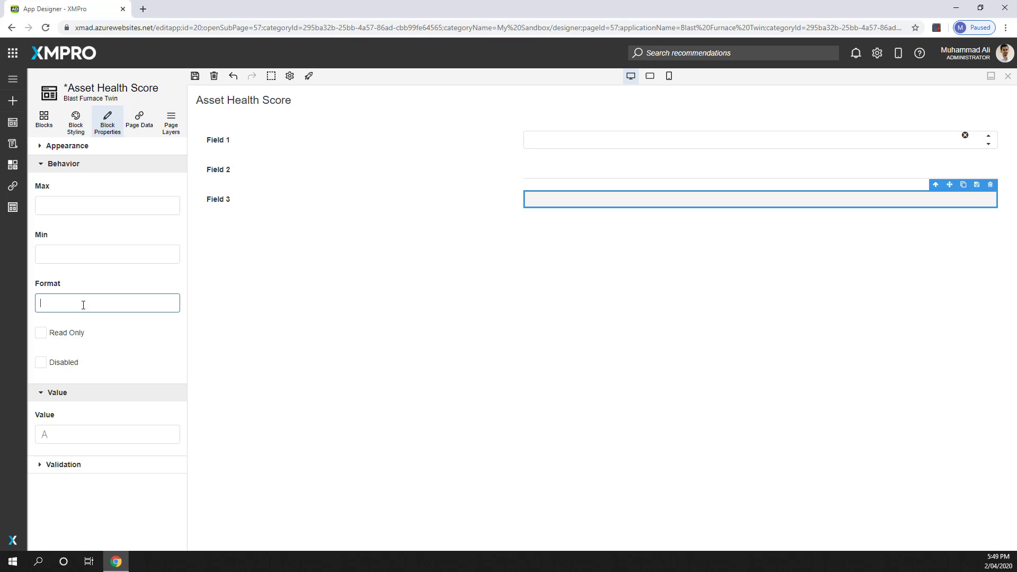
text(#0.## kg)
click(194, 76)
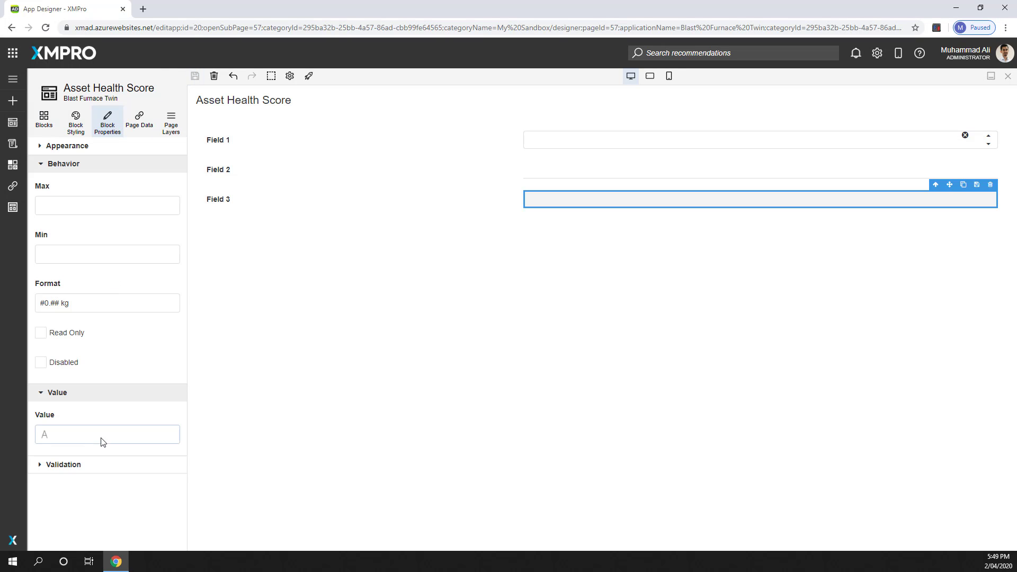
Give Field 3's number selector a fixed value of 3.14 and save the page.
click(101, 437)
text(3.14)
click(419, 223)
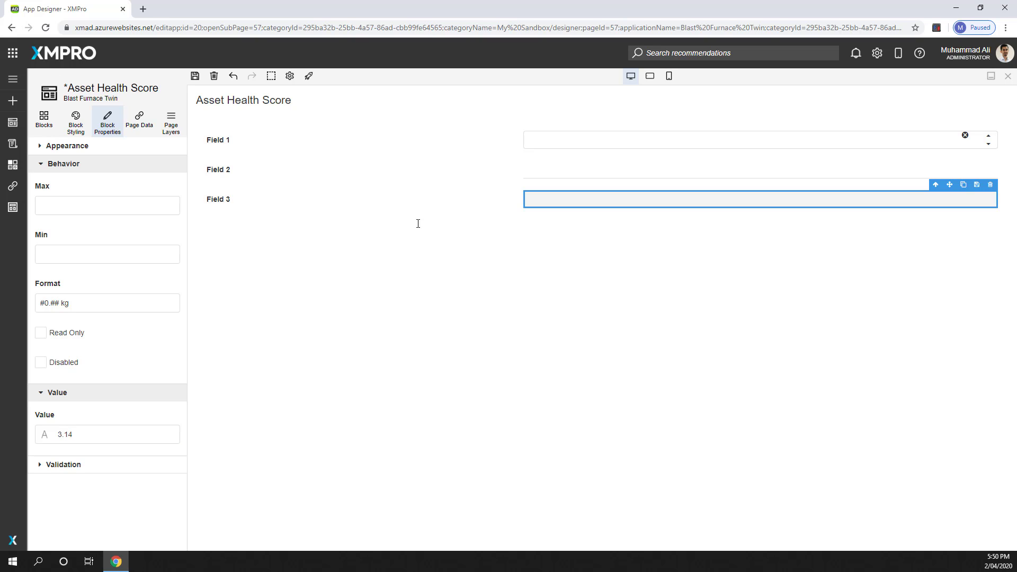
click(195, 75)
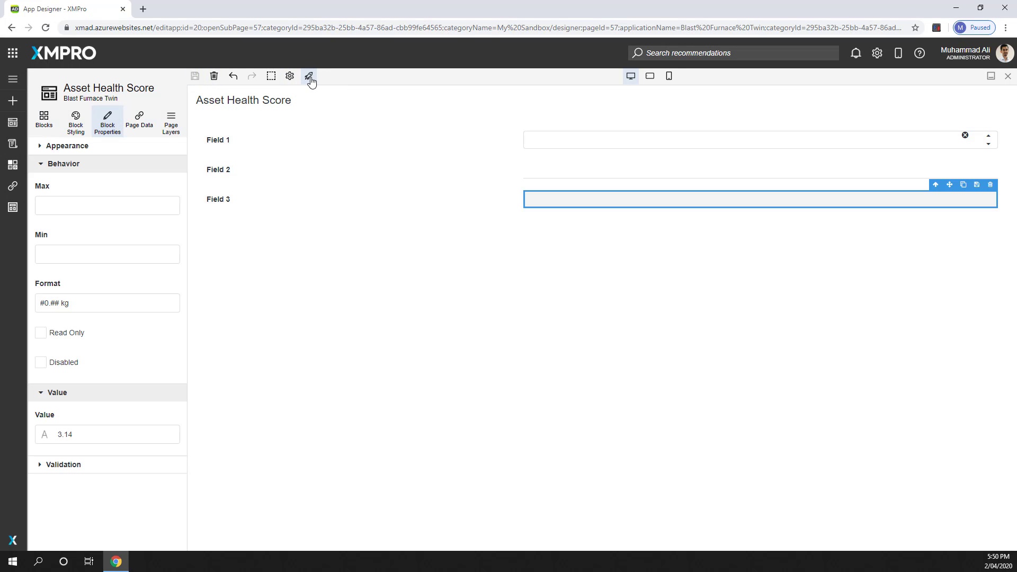
Run the Asset Health Score page and clear the prefilled value in Field 1.
click(309, 76)
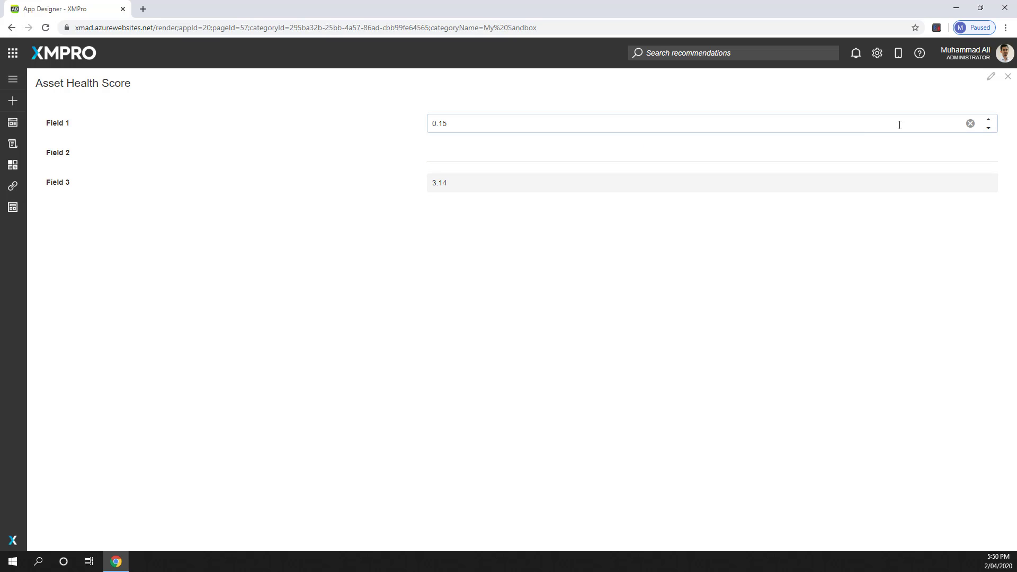
click(970, 124)
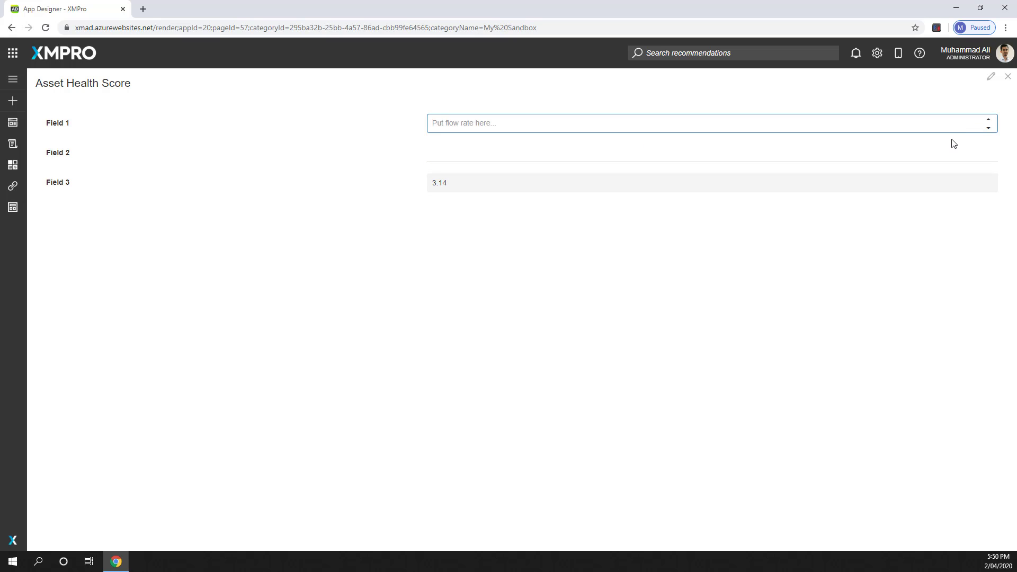
click(952, 142)
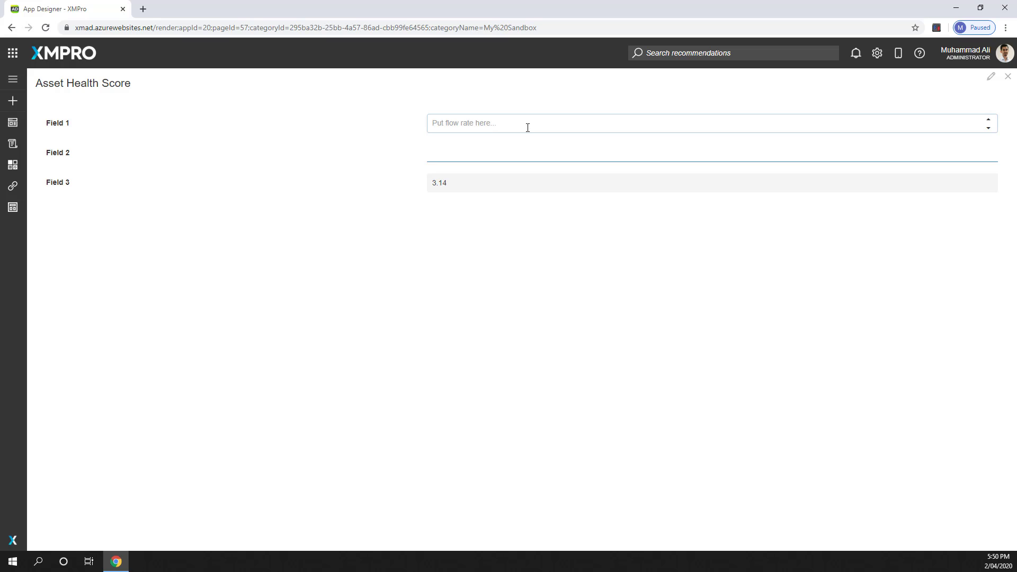
Test Field 1 by stepping its value up and down, and replace the value with 3.14.
click(988, 120)
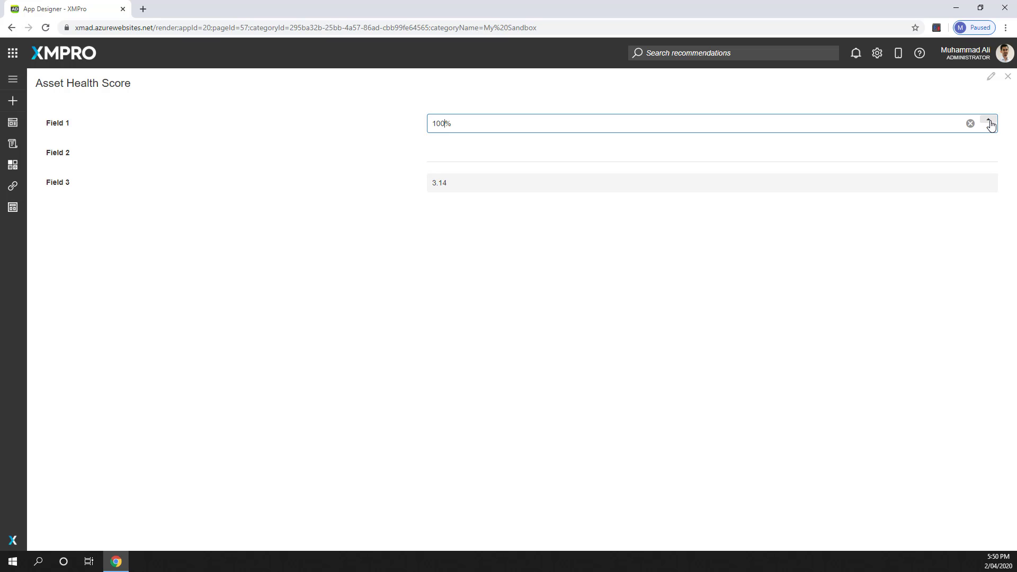
click(988, 129)
drag(454, 125, 416, 127)
text(3)
text(.14)
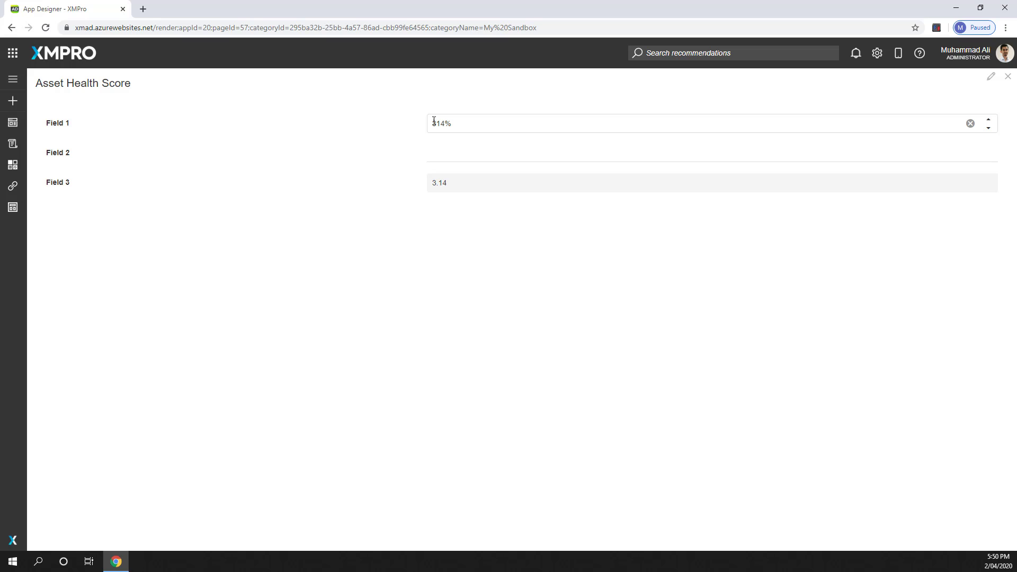
click(439, 123)
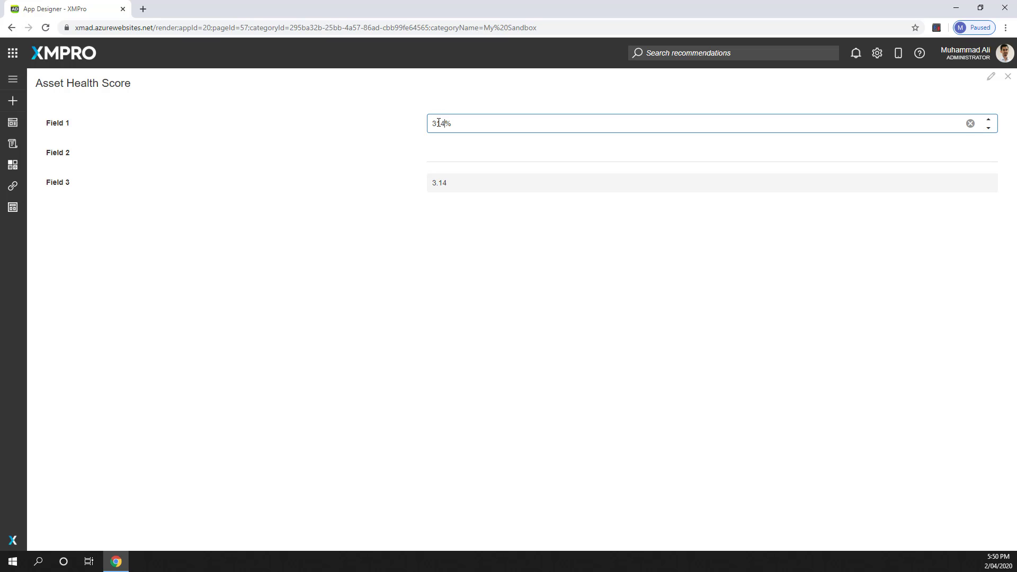
Enter 14,500.55 in Field 2 of the running page to test its currency format.
click(493, 154)
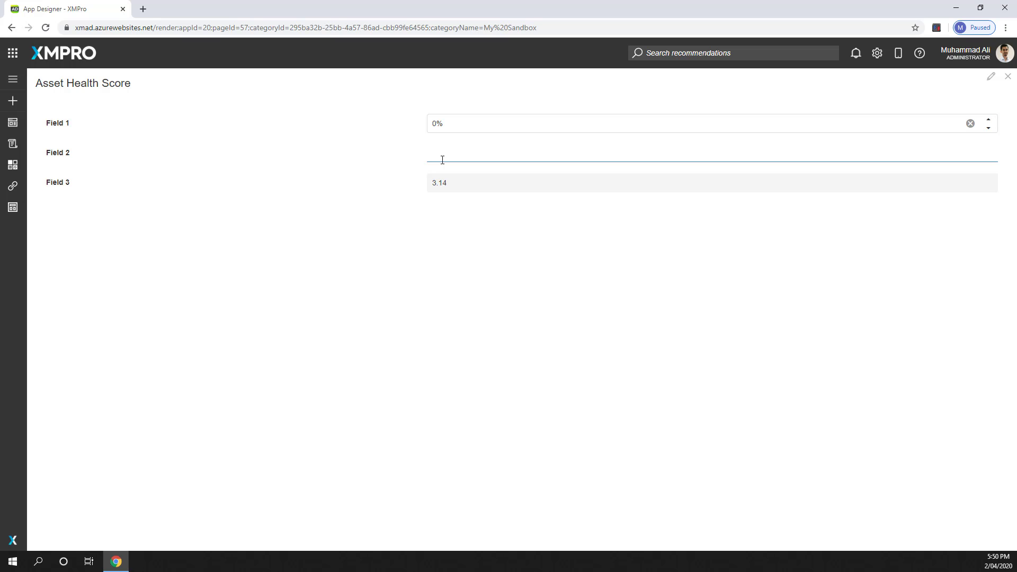
text(14,500.55)
click(440, 197)
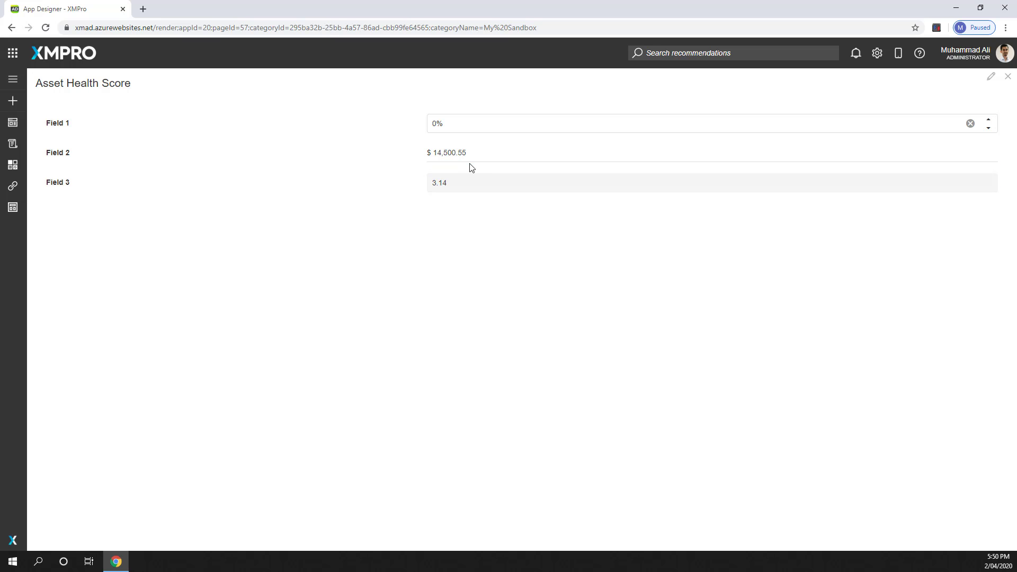